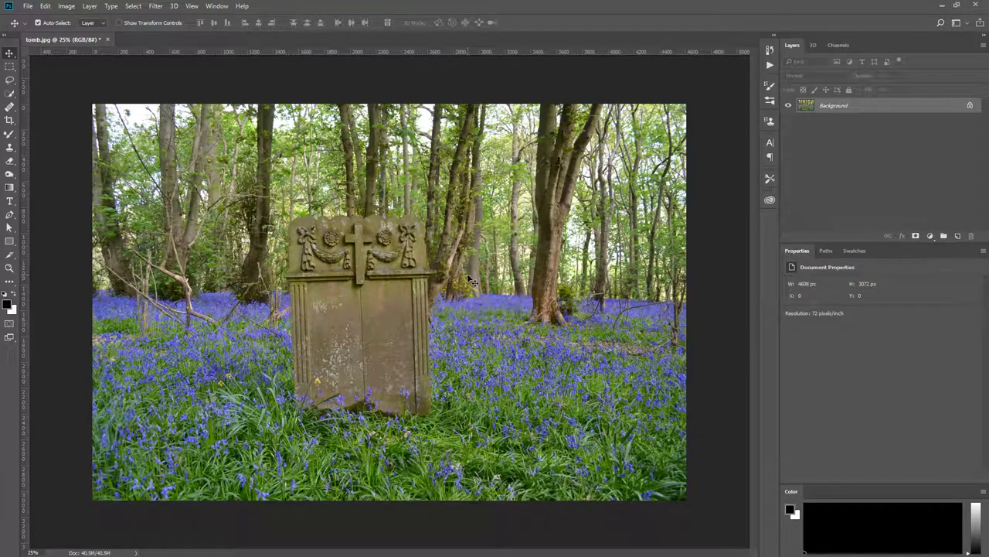
# Review the tomb photo, then check the export folder holding tomb, tomb@0,5x, tomb@0,25x, tomb@0,75x and tomb1.
pyautogui.click(468, 278)
pyautogui.click(535, 237)
pyautogui.click(573, 213)
pyautogui.click(570, 190)
pyautogui.click(330, 162)
pyautogui.click(291, 447)
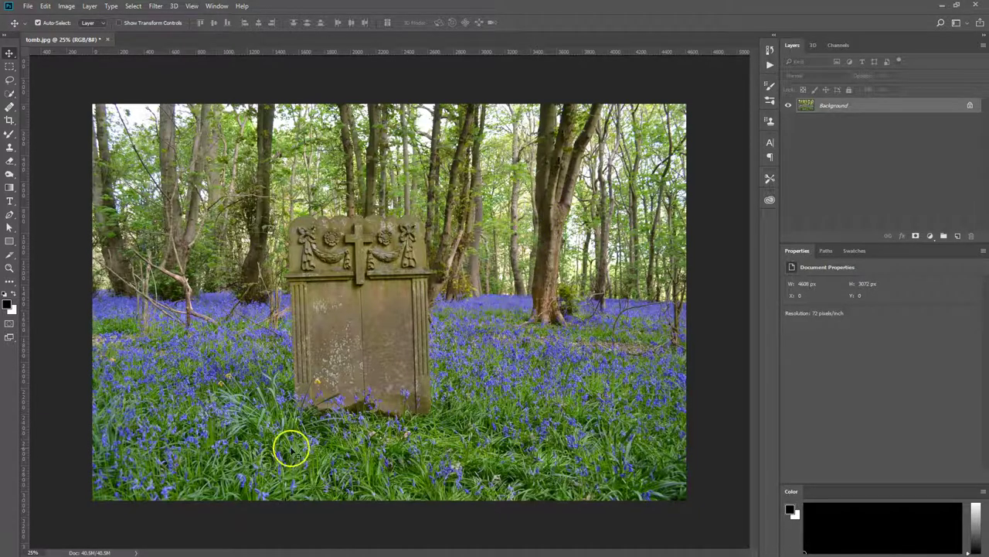
pyautogui.click(486, 329)
pyautogui.click(410, 335)
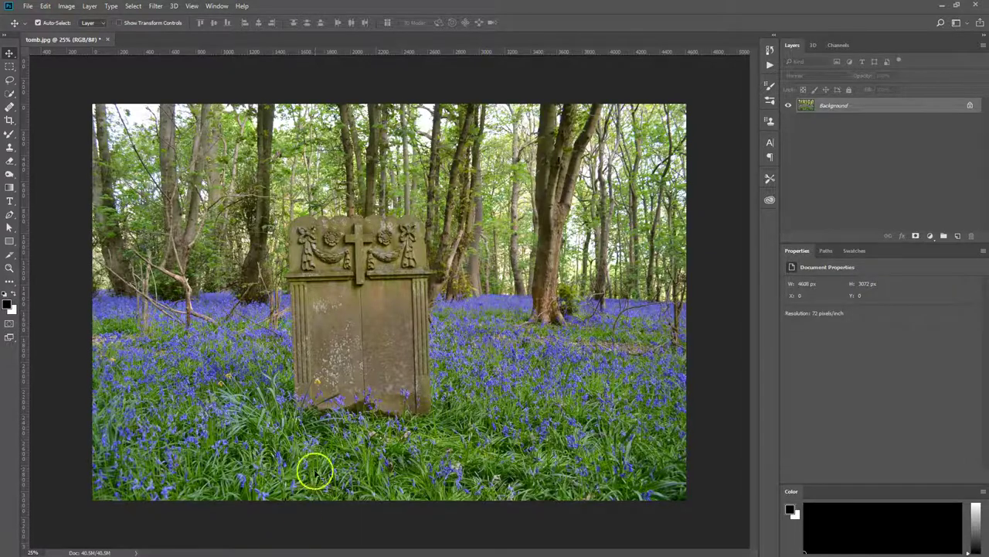
pyautogui.hotkey('alt', 'Tab')
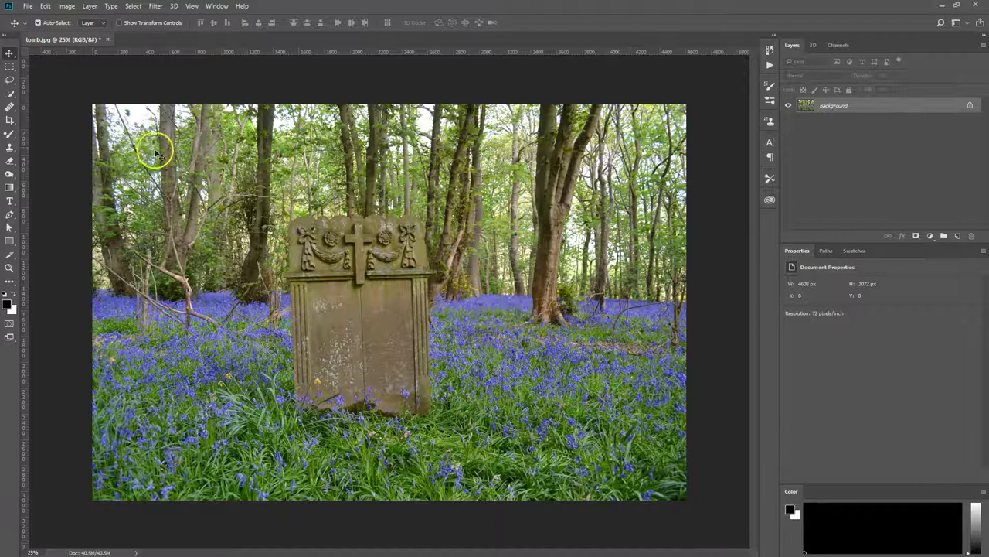
# Set tomb.jpg's Image Size width to 2000 px, constrained, giving 2000 × 1333 px.
pyautogui.click(66, 6)
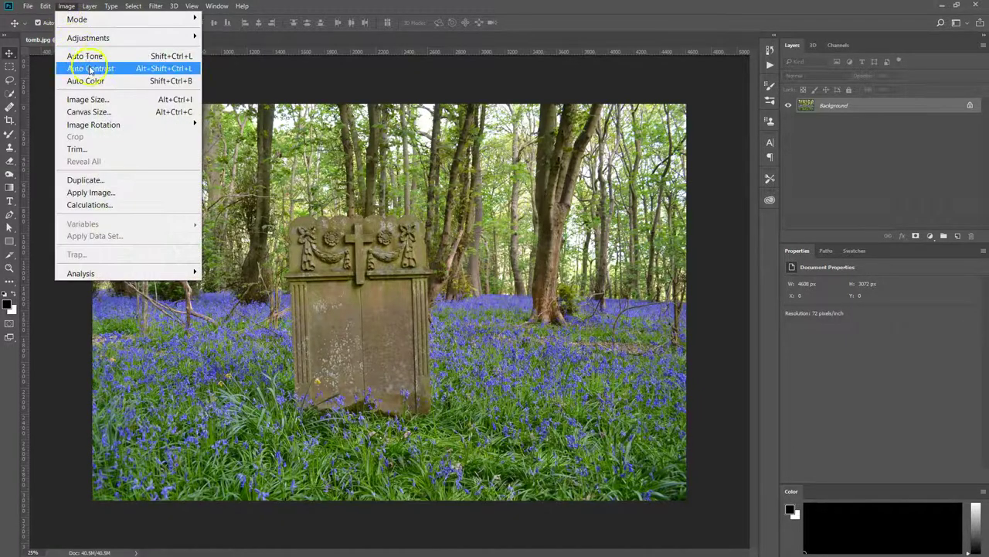
pyautogui.click(94, 102)
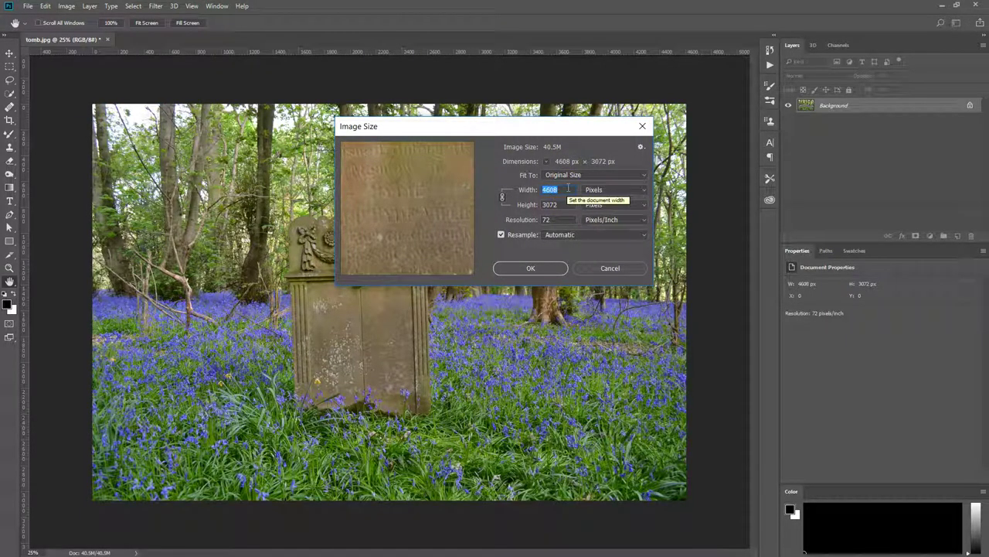
pyautogui.write('2000')
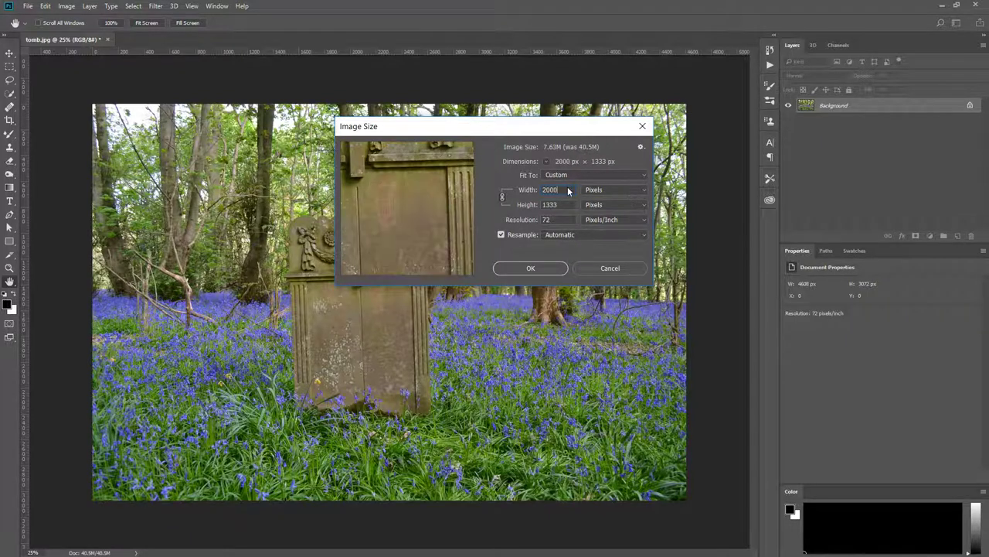
pyautogui.click(535, 269)
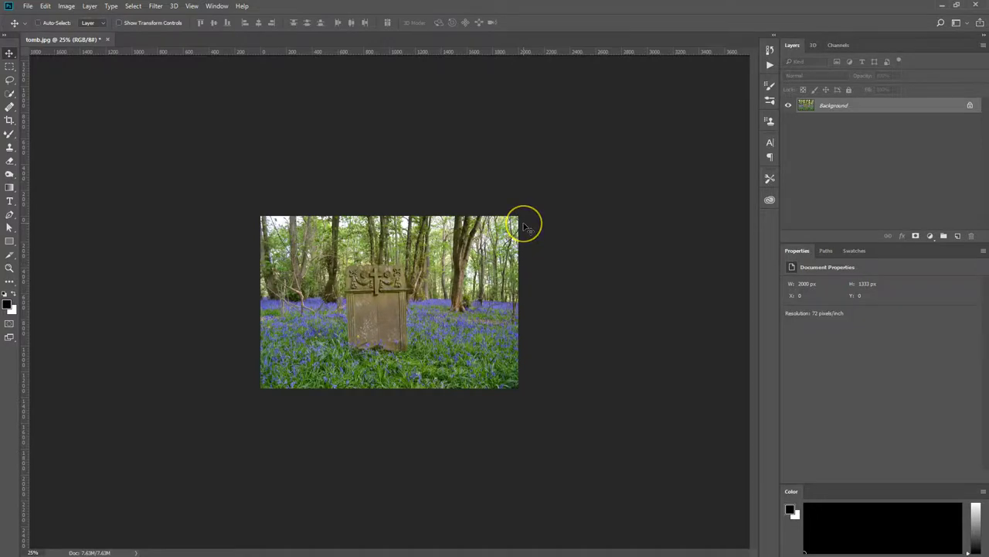
pyautogui.hotkey('ctrl', '0')
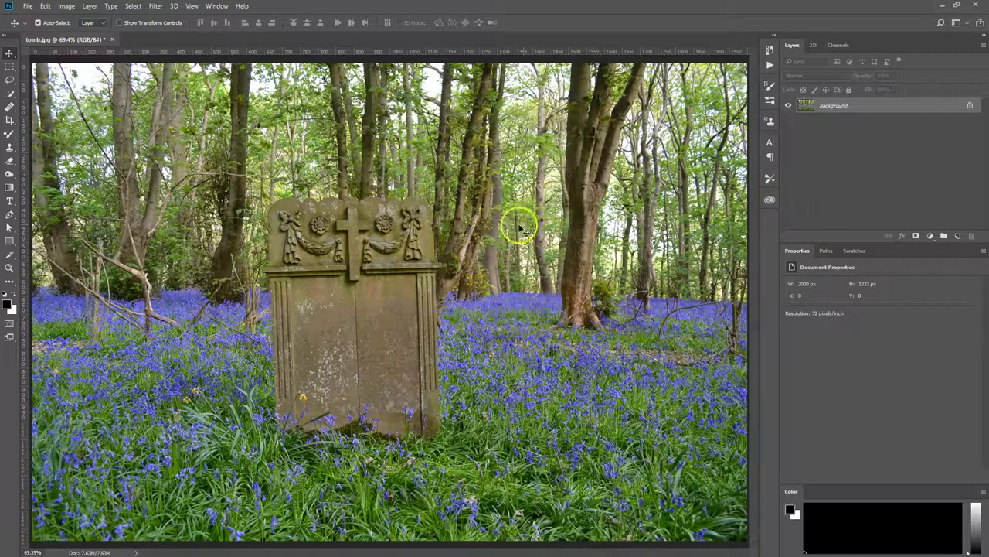
pyautogui.click(475, 182)
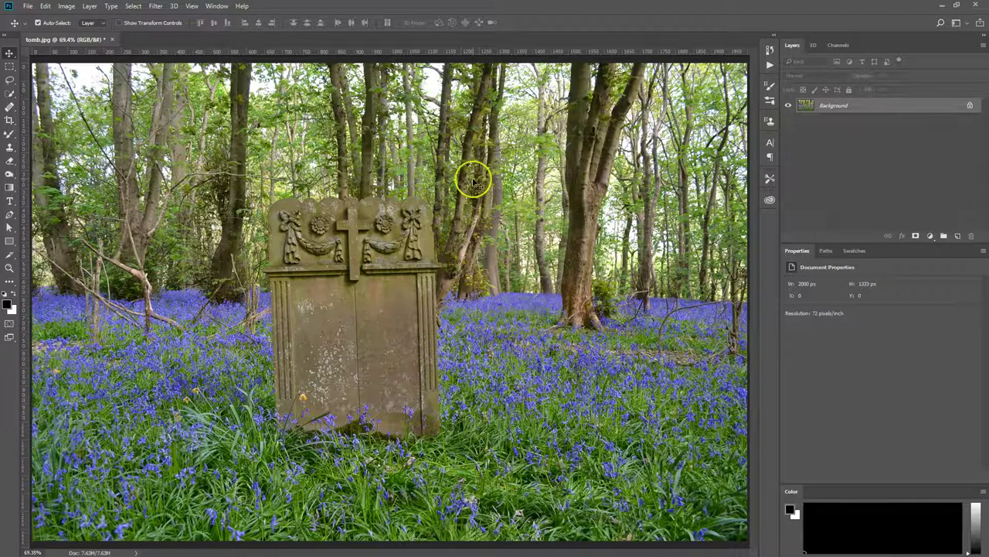
pyautogui.click(68, 7)
pyautogui.click(88, 99)
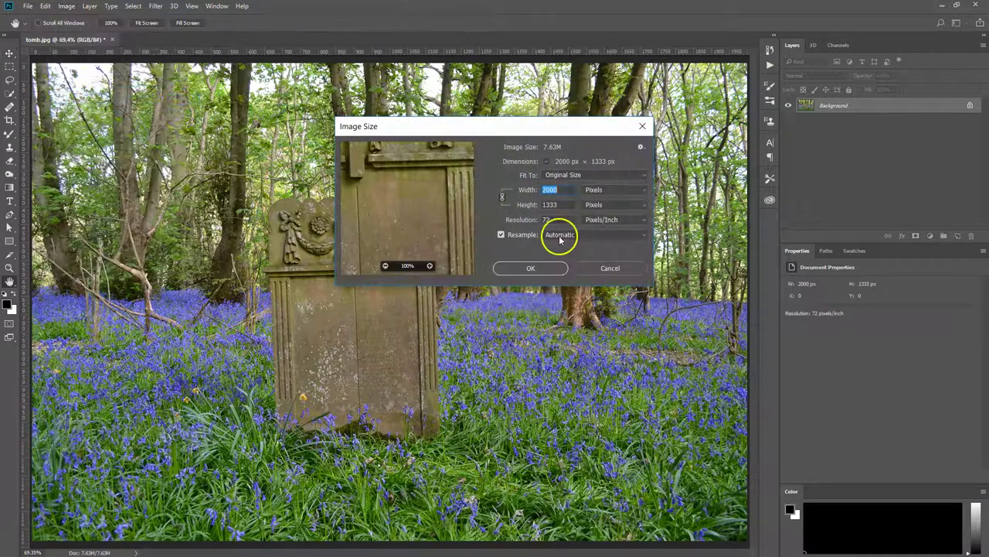
pyautogui.click(569, 190)
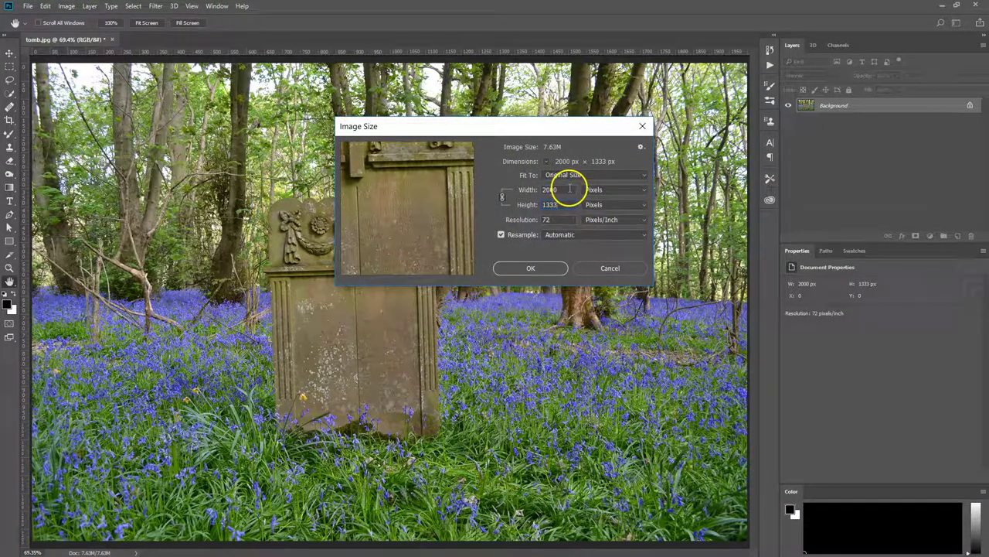
pyautogui.press('Tab')
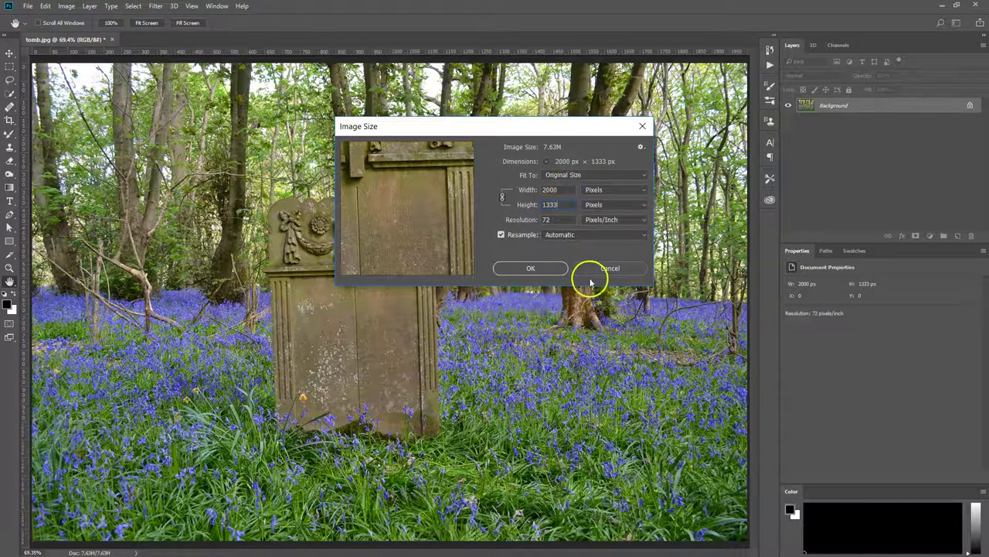
pyautogui.click(610, 268)
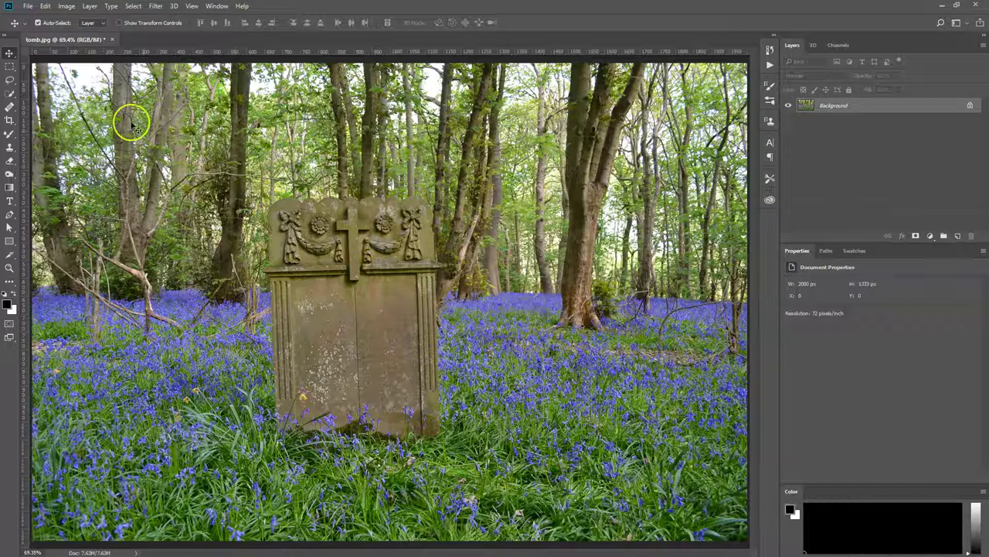
# Open the File > Export > Export As dialog for tomb, showing JPG at 2000 × 1333, 1x.
pyautogui.click(27, 6)
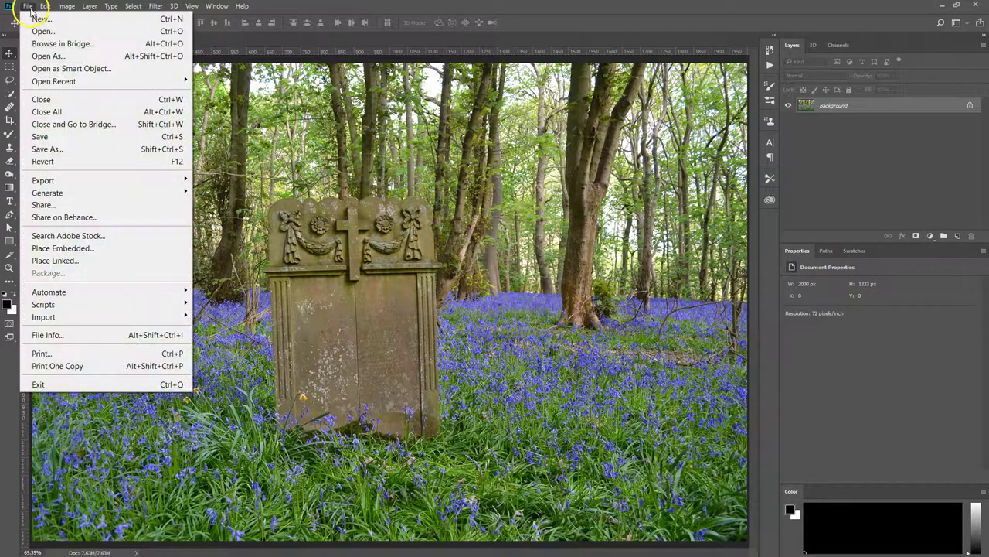
pyautogui.moveTo(66, 180)
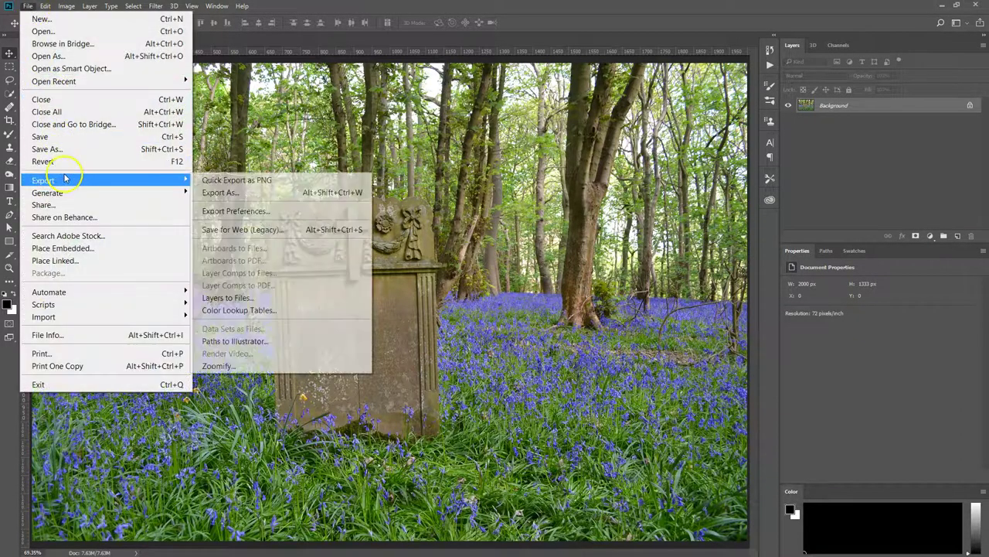
pyautogui.click(247, 194)
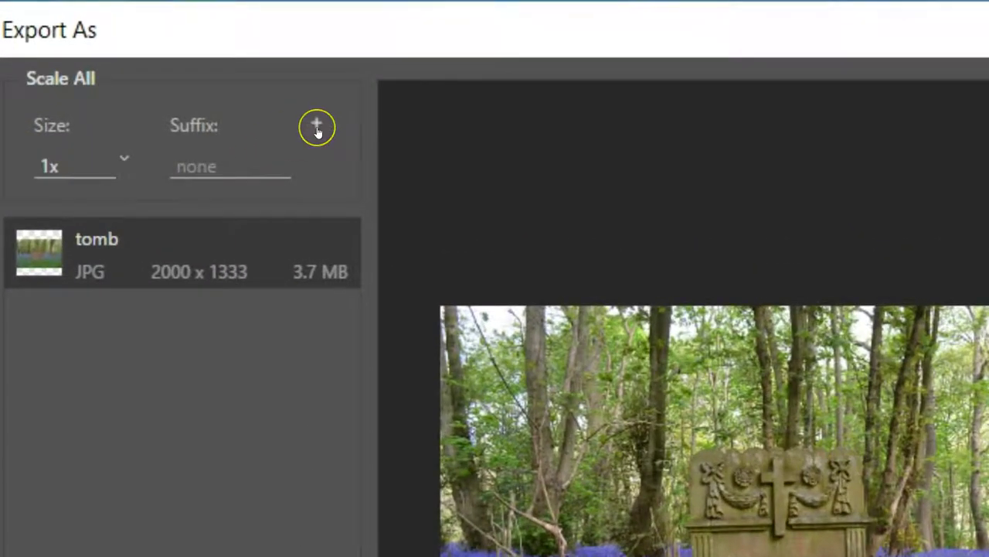
# Add 0.5x, 0.25x and 0.75x rows alongside 1x in the Scale All list.
pyautogui.click(317, 128)
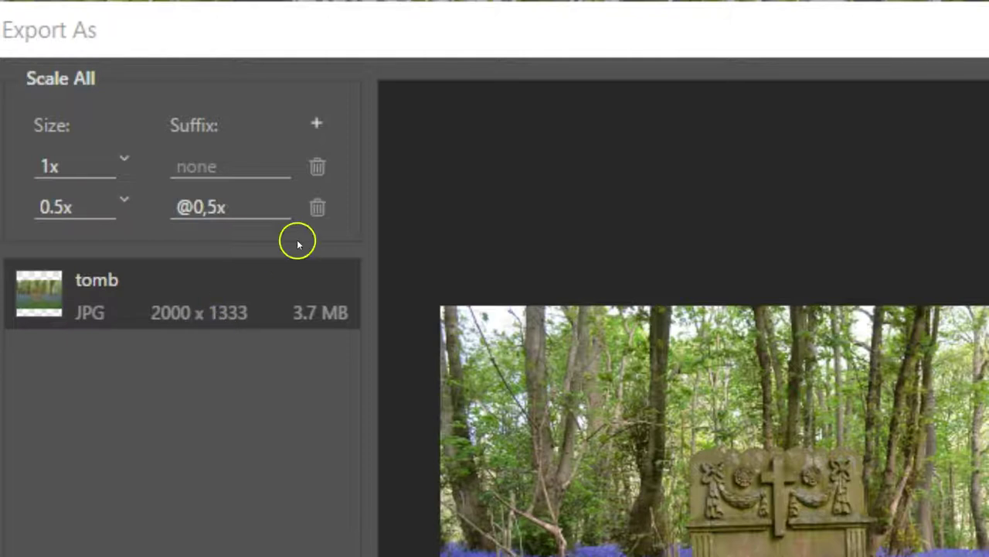
pyautogui.click(315, 126)
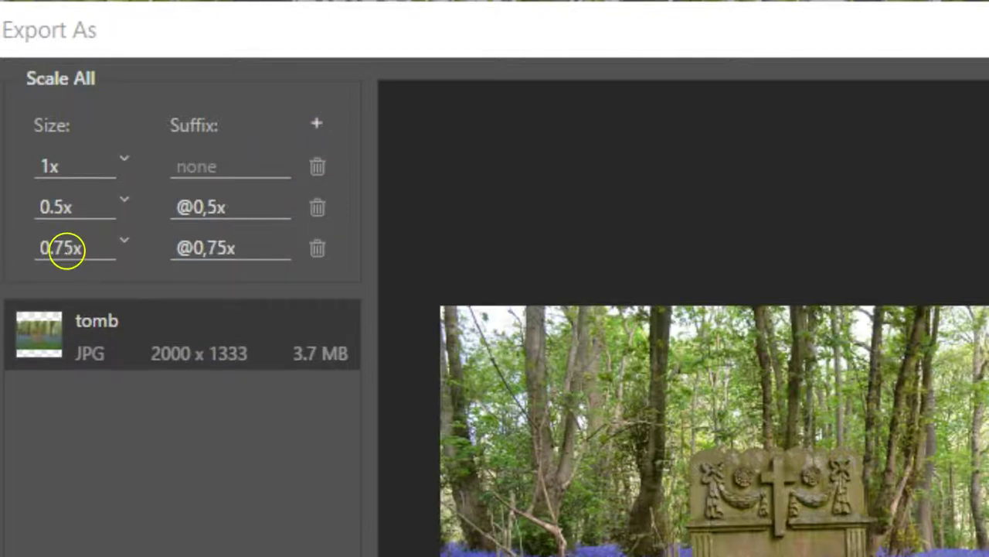
pyautogui.click(61, 248)
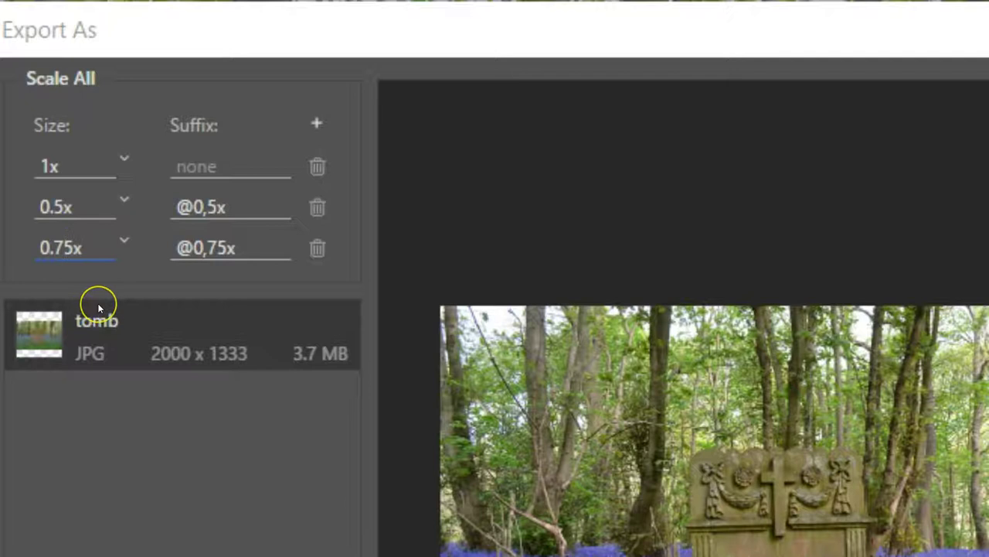
pyautogui.press('BackSpace')
pyautogui.write('2')
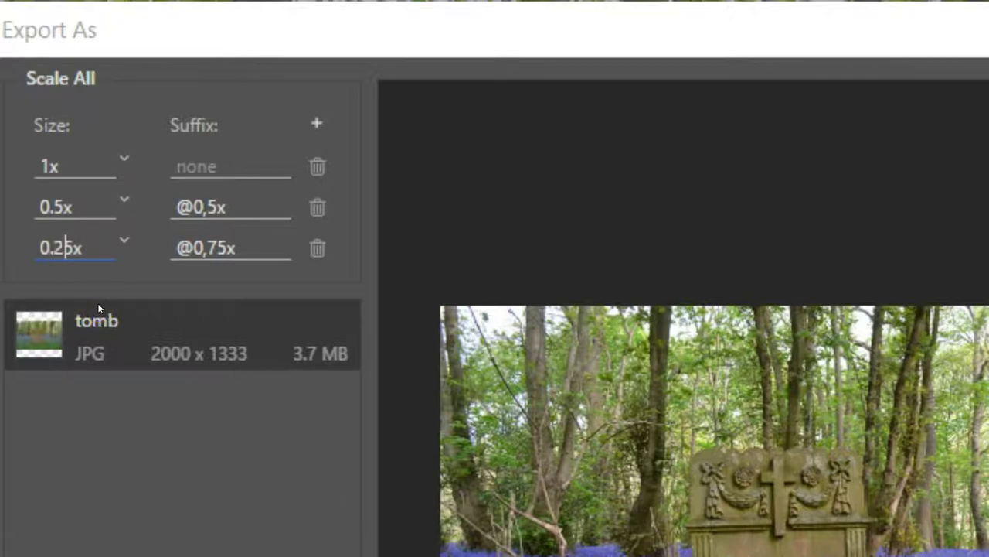
pyautogui.click(318, 125)
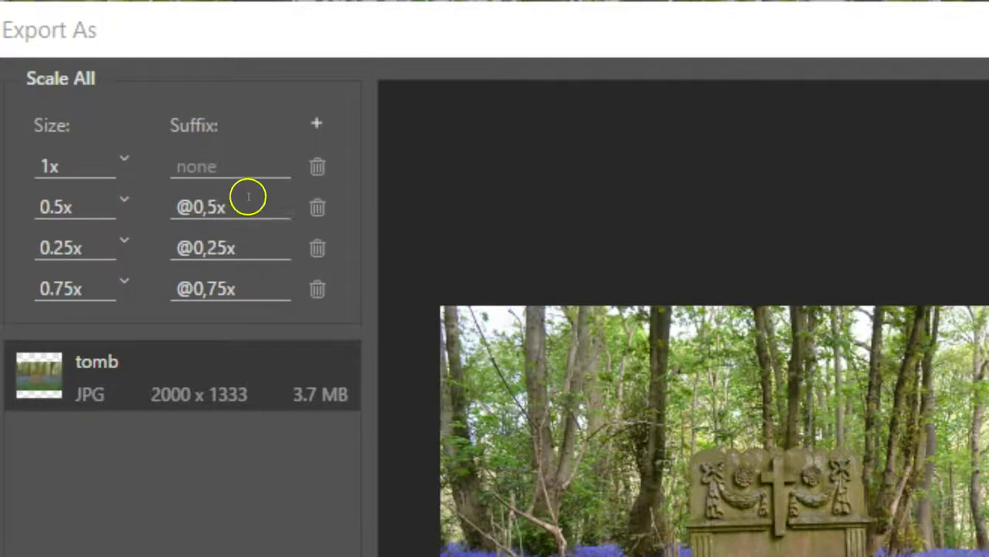
# Replace suffixes @0,5x, @0,25x and @0,75x with facebook, instagram and twitter.
pyautogui.moveTo(241, 205); pyautogui.dragTo(159, 206)
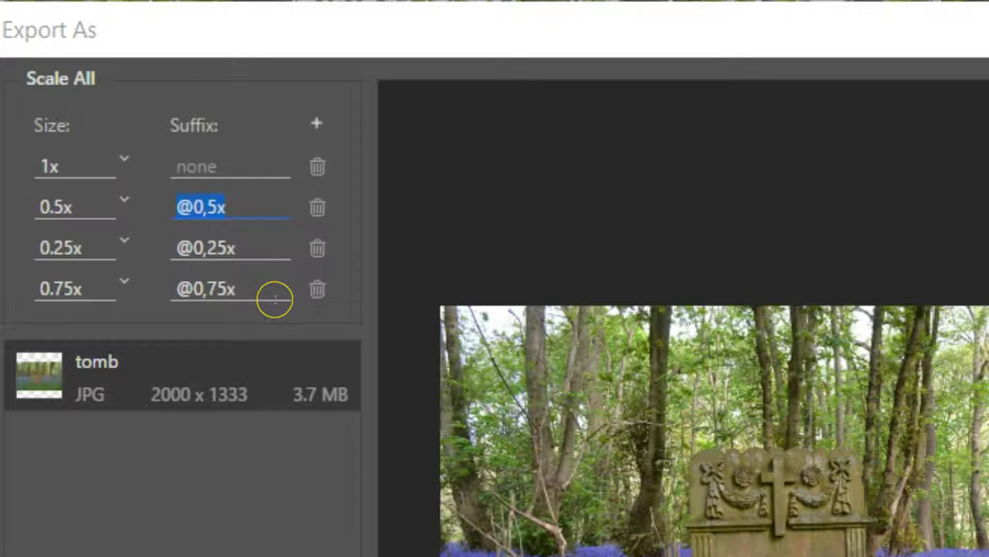
pyautogui.write('facebook')
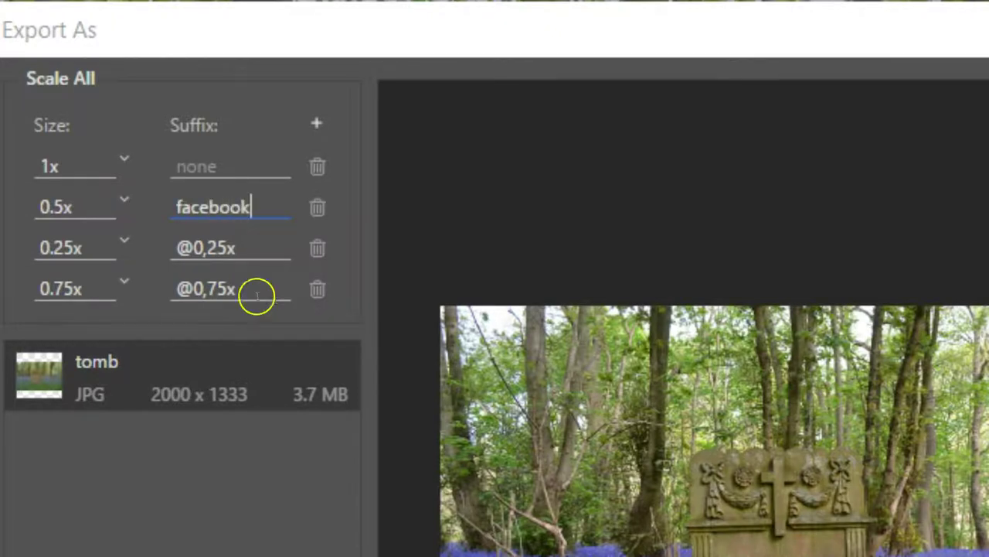
pyautogui.moveTo(248, 248); pyautogui.dragTo(160, 246)
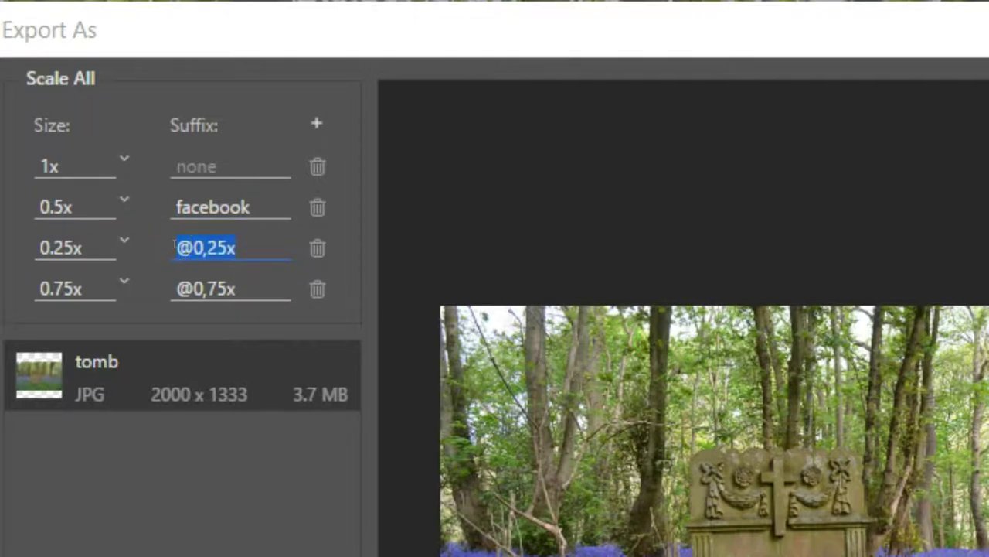
pyautogui.write('instagram')
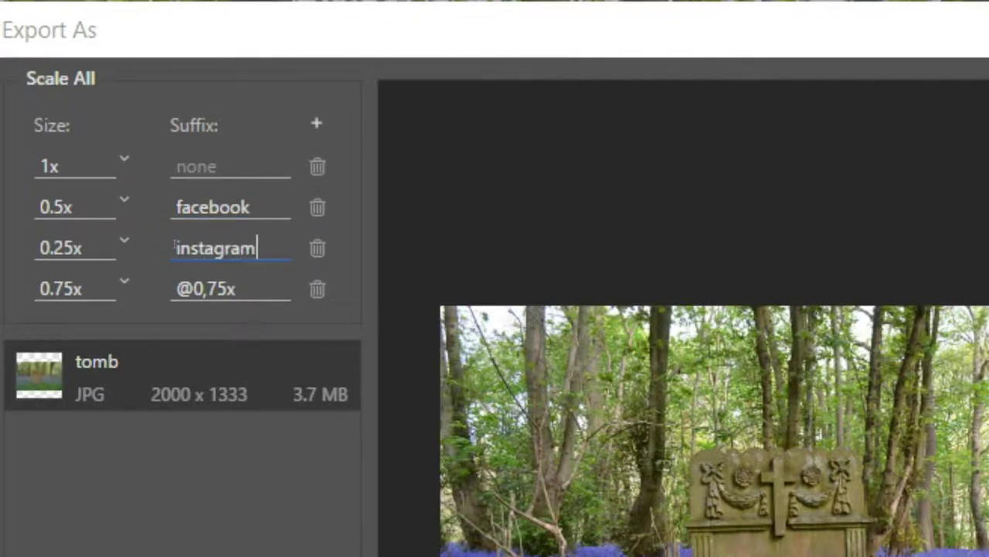
pyautogui.moveTo(246, 288); pyautogui.dragTo(169, 284)
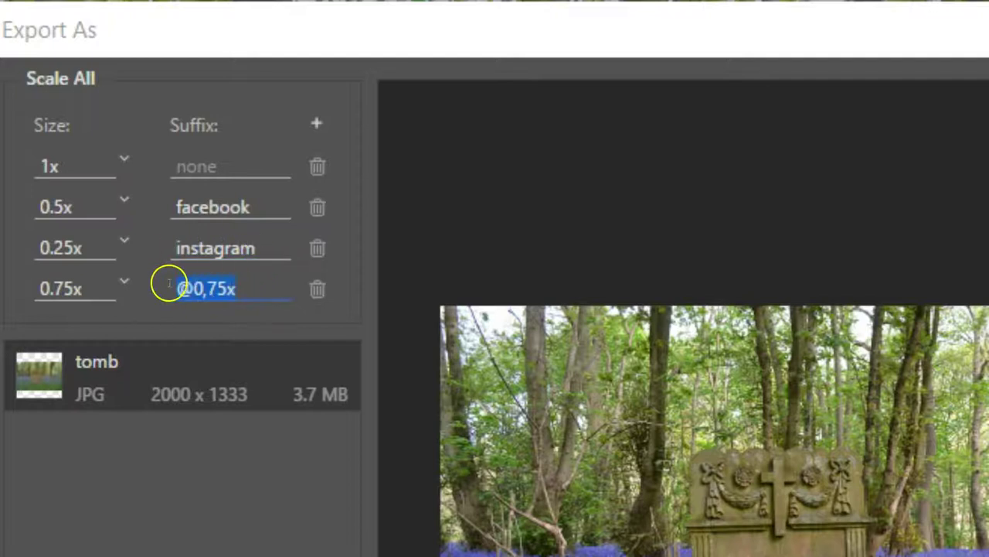
pyautogui.write('tw')
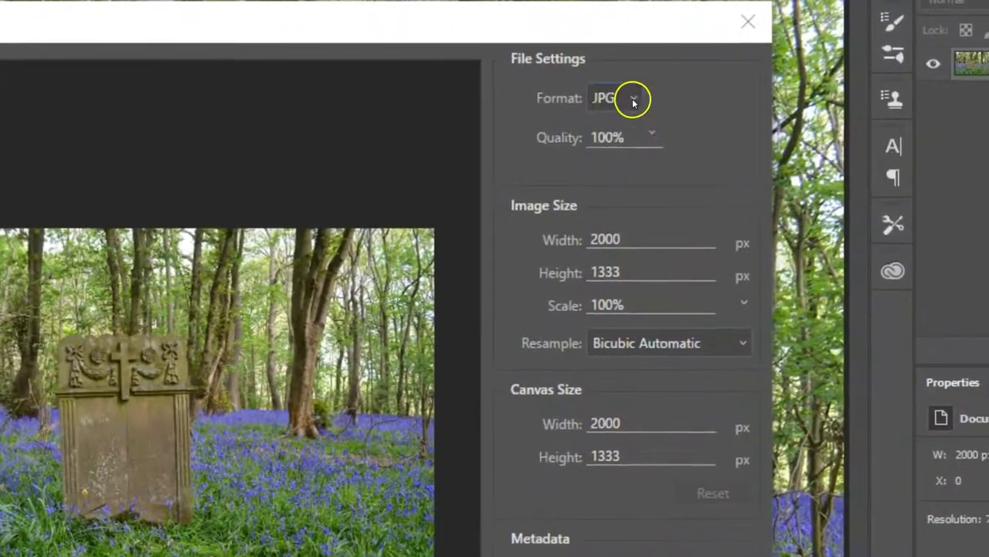
# Keep JPG as the format and Export All four tomb sizes into the export folder.
pyautogui.click(626, 99)
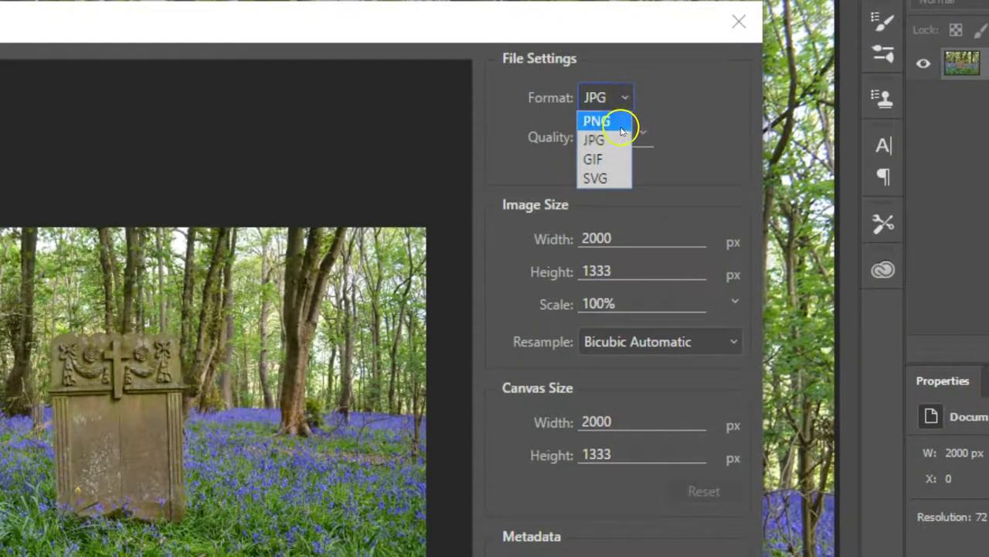
pyautogui.click(601, 141)
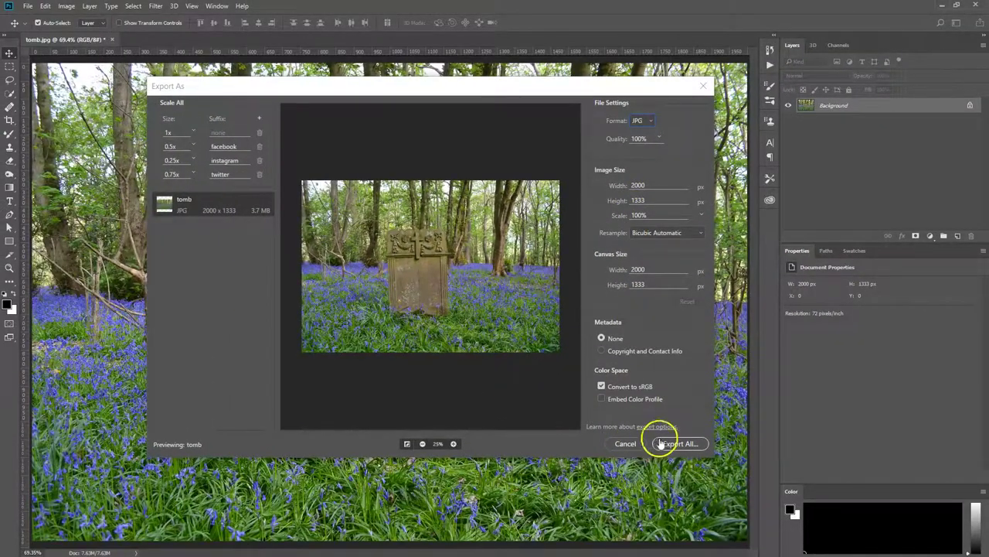
pyautogui.click(677, 443)
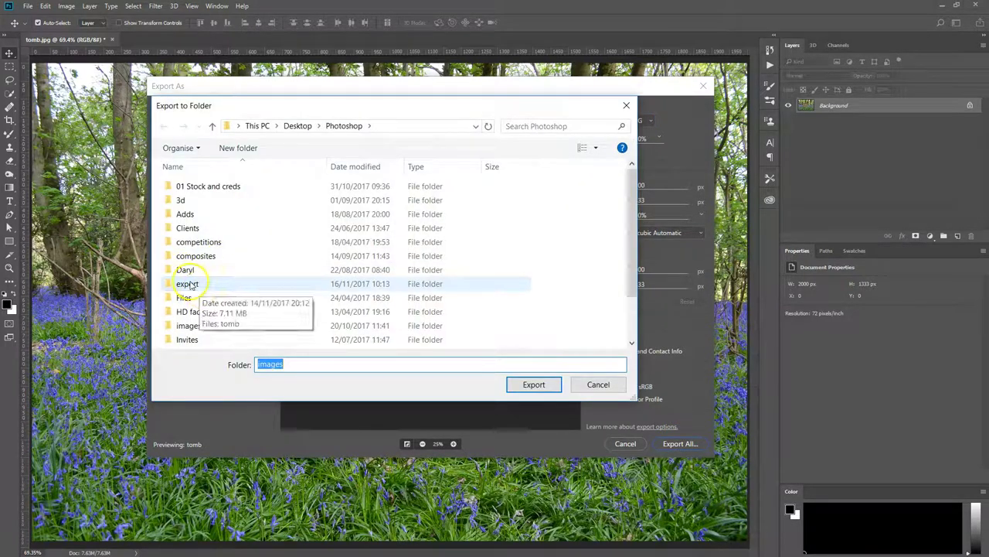
pyautogui.doubleClick(187, 284)
pyautogui.click(532, 384)
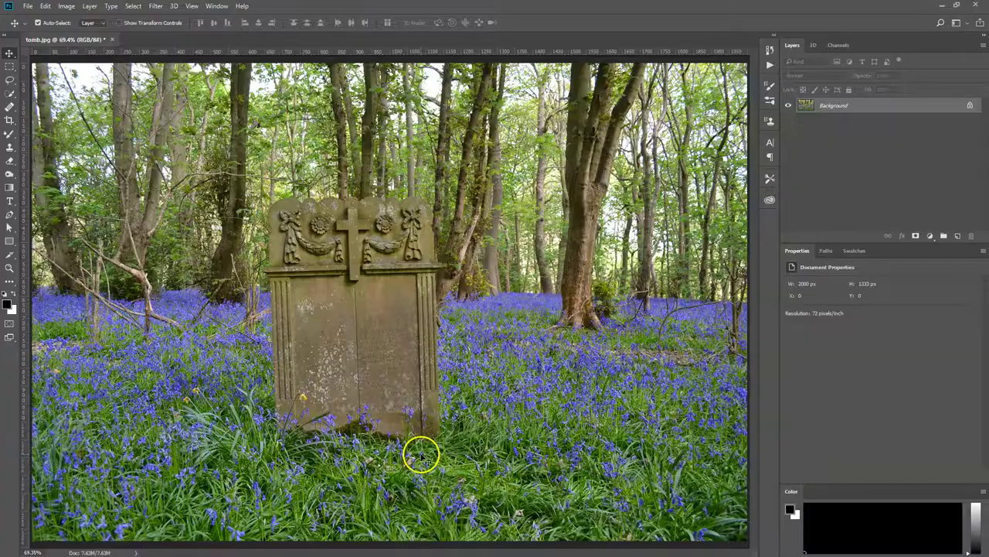
pyautogui.hotkey('alt', 'Tab')
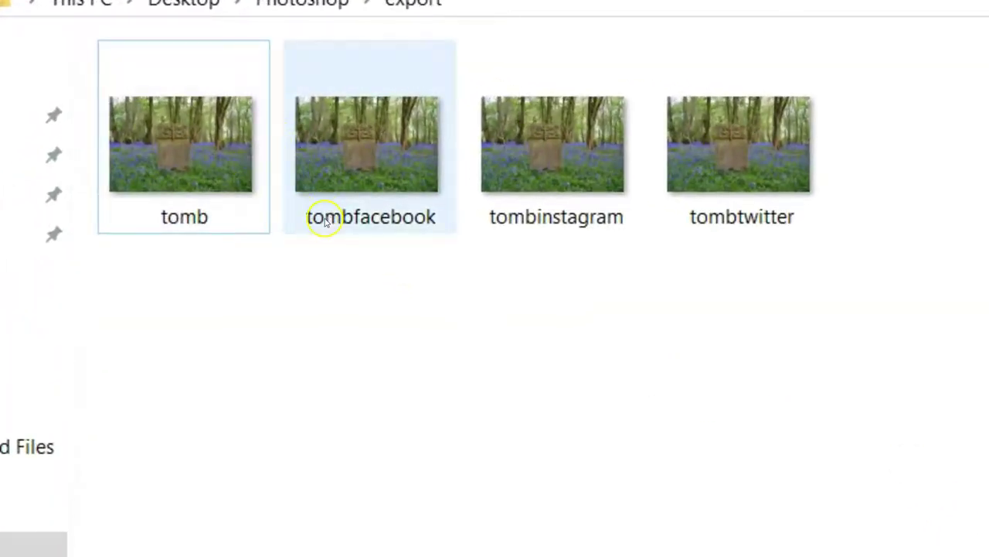
pyautogui.moveTo(539, 220)
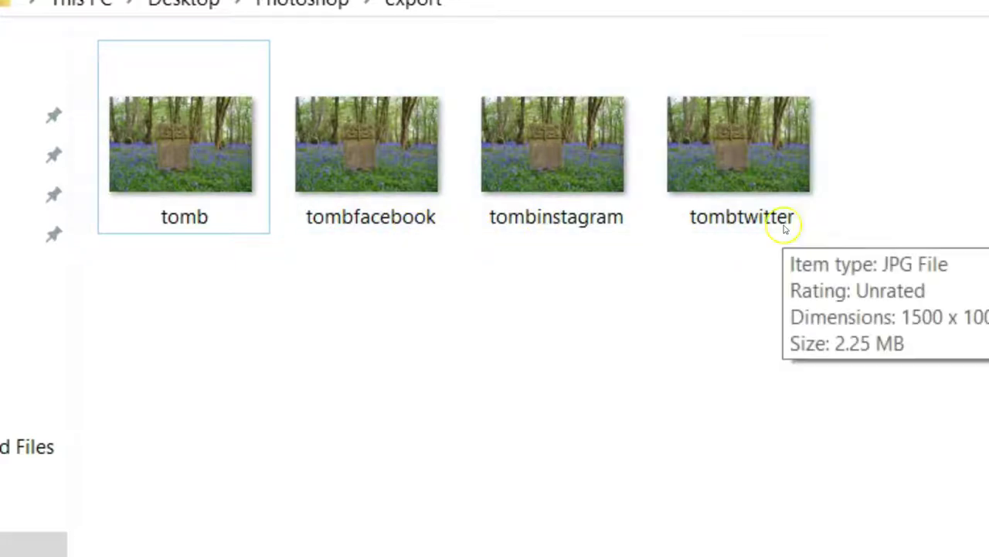
pyautogui.click(193, 157)
pyautogui.moveTo(193, 158)
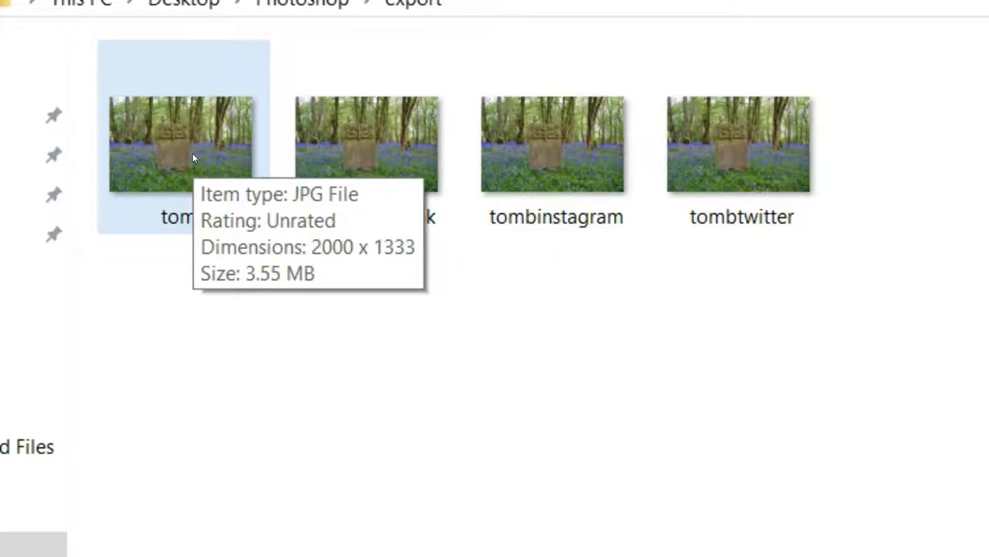
pyautogui.click(394, 161)
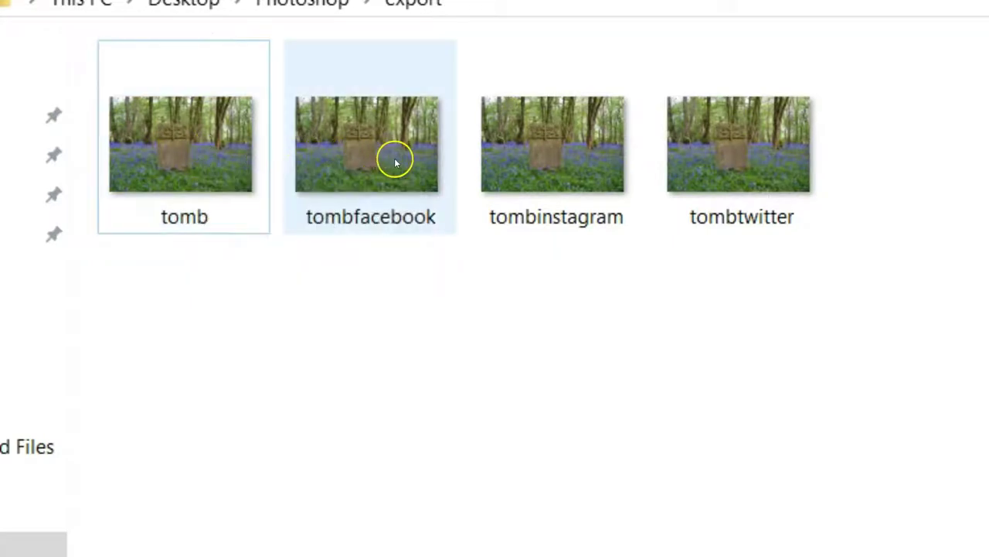
pyautogui.moveTo(394, 161)
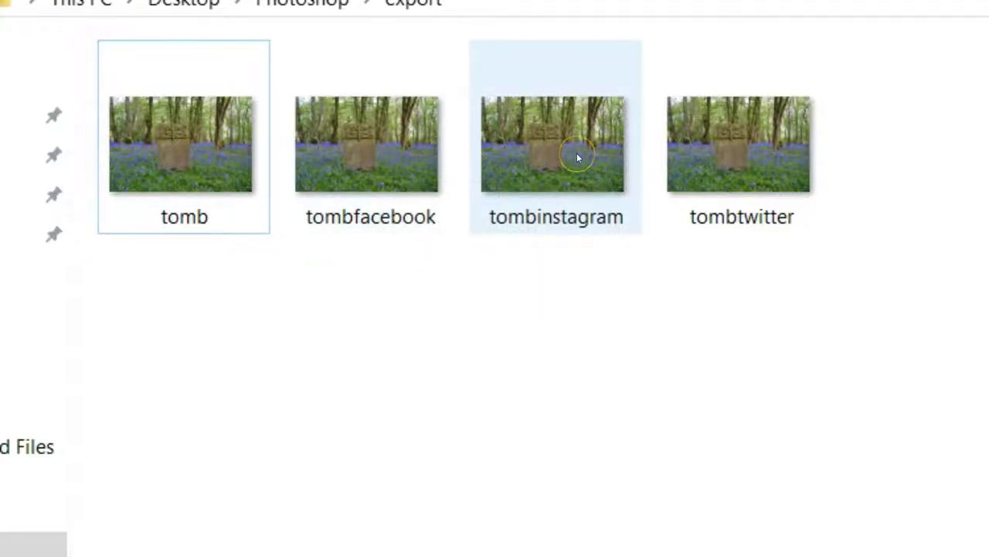
pyautogui.moveTo(577, 157)
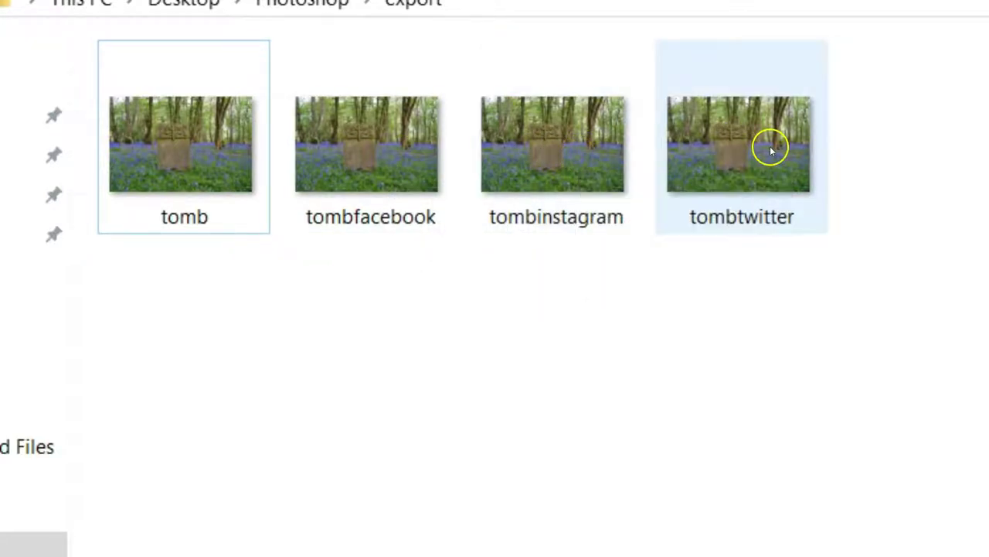
pyautogui.moveTo(760, 172)
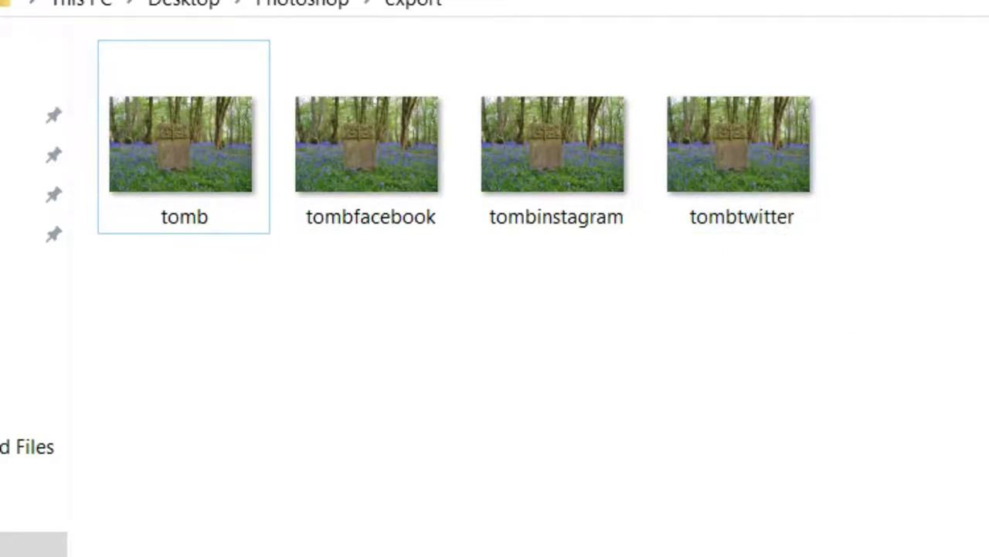
pyautogui.hotkey('alt', 'Tab')
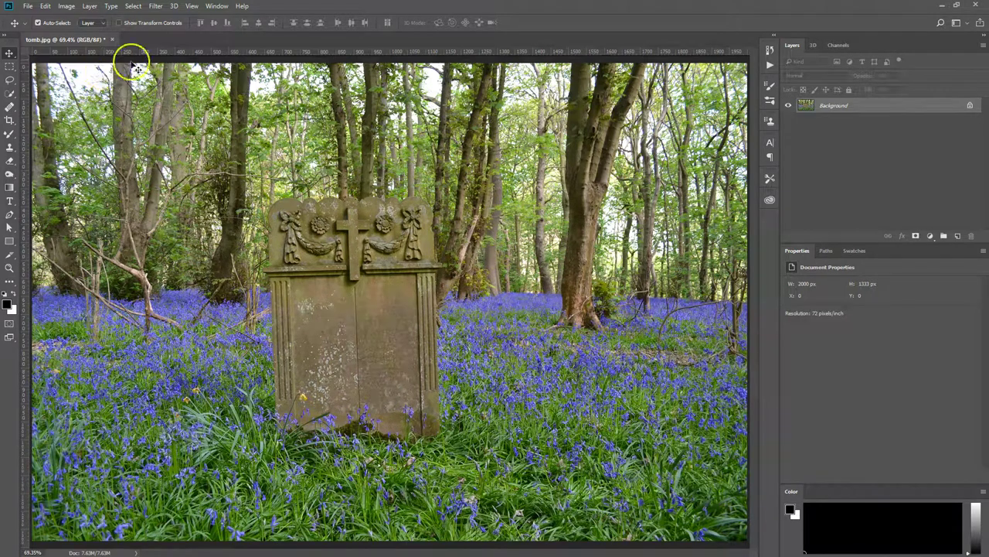
pyautogui.click(29, 6)
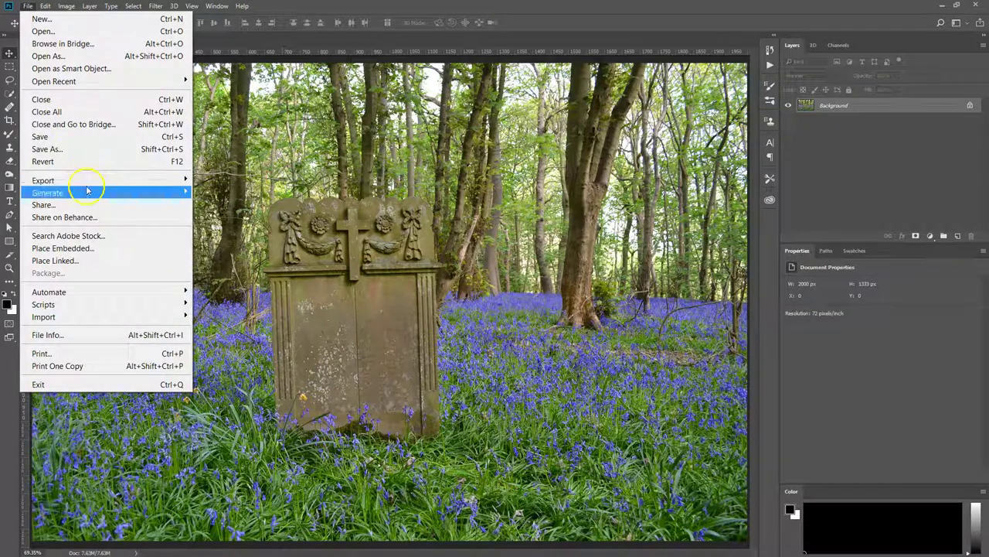
pyautogui.moveTo(93, 181)
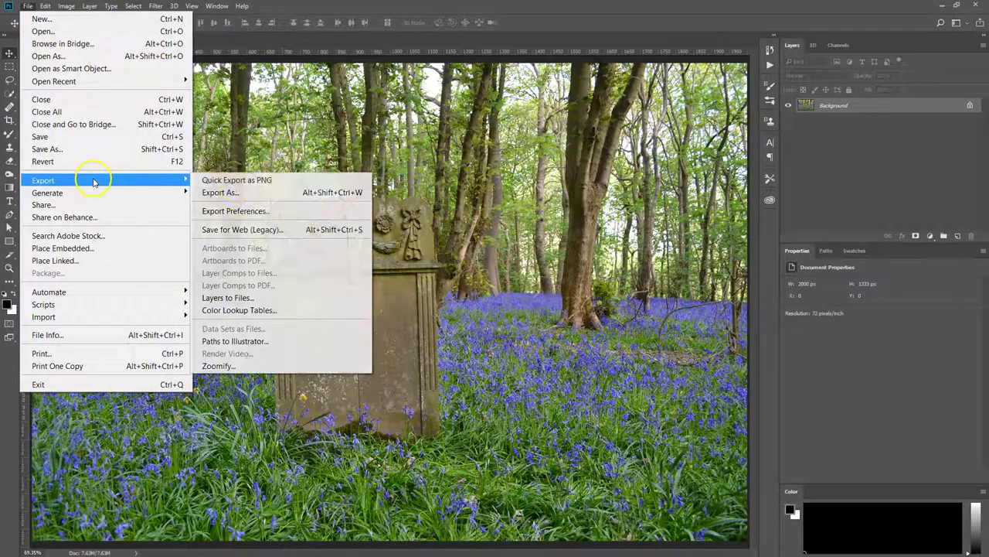
pyautogui.click(255, 195)
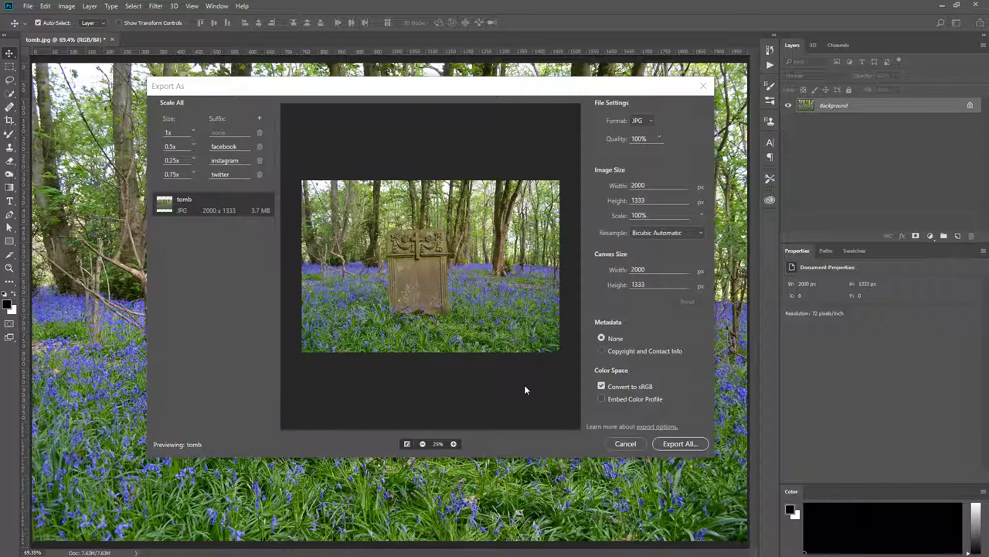
pyautogui.click(626, 444)
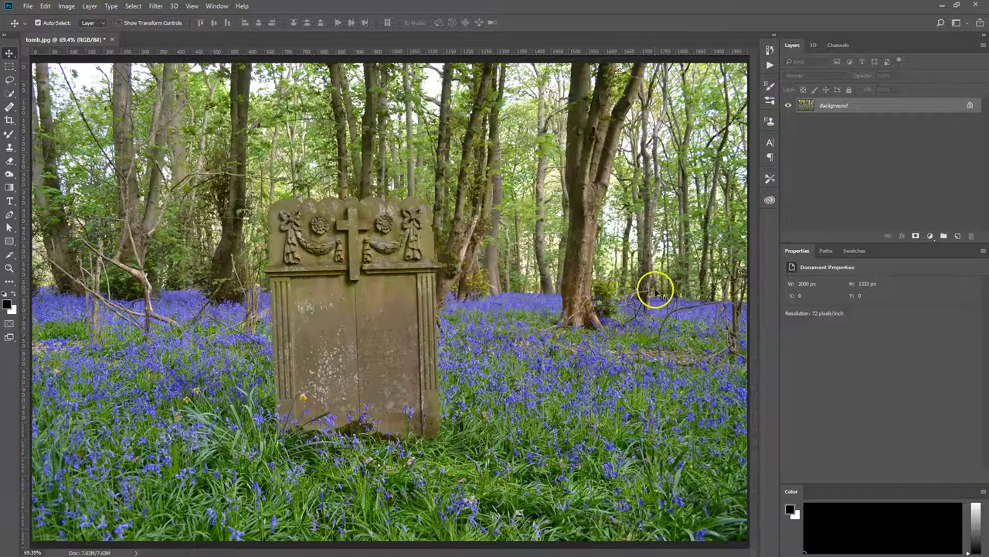